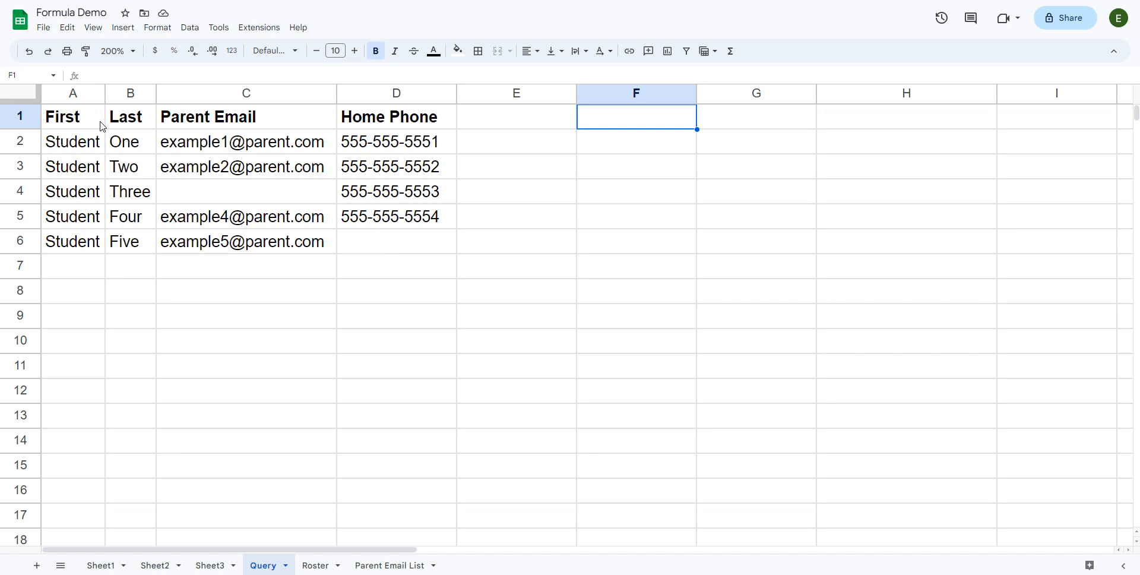
Enter the formula =QUERY(A:D,"select C where C is not null") in cell F1
{"action": "double_click", "coordinate": [601, 120]}
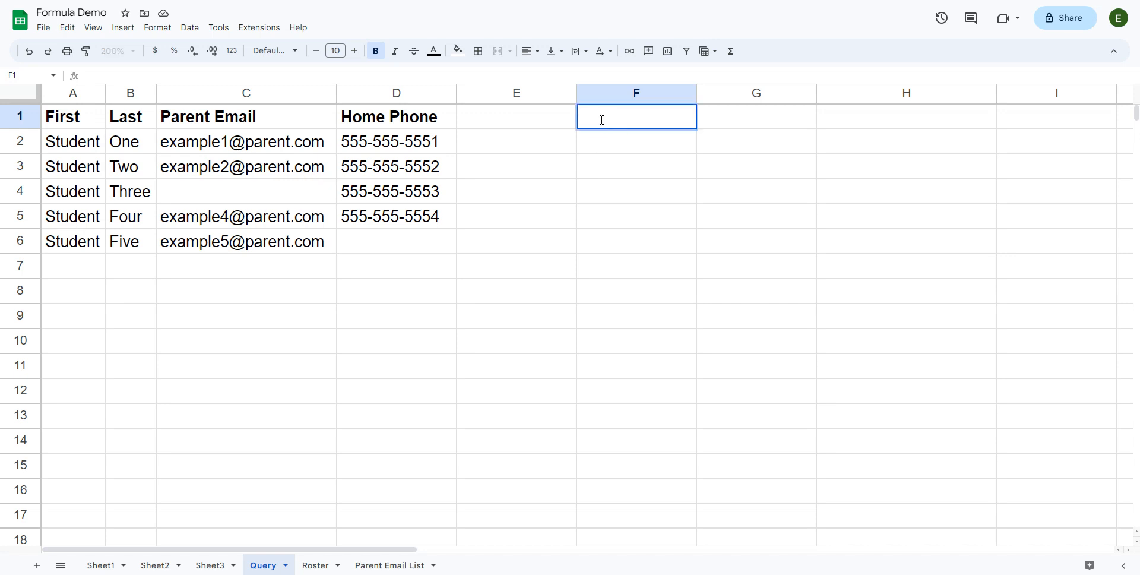
{"action": "type", "text": "=QU"}
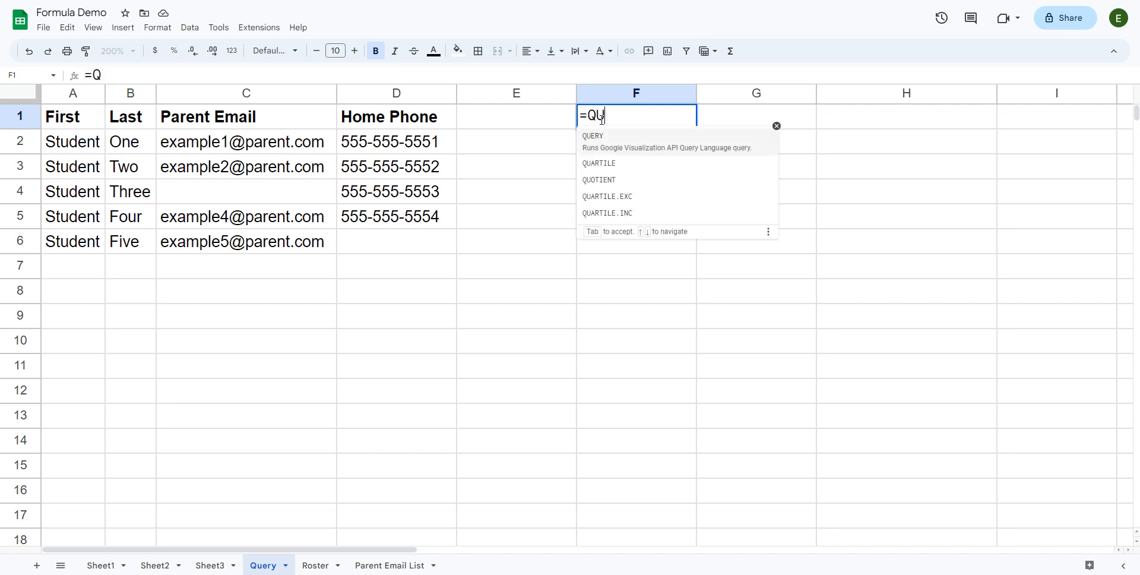
{"action": "type", "text": "ERY("}
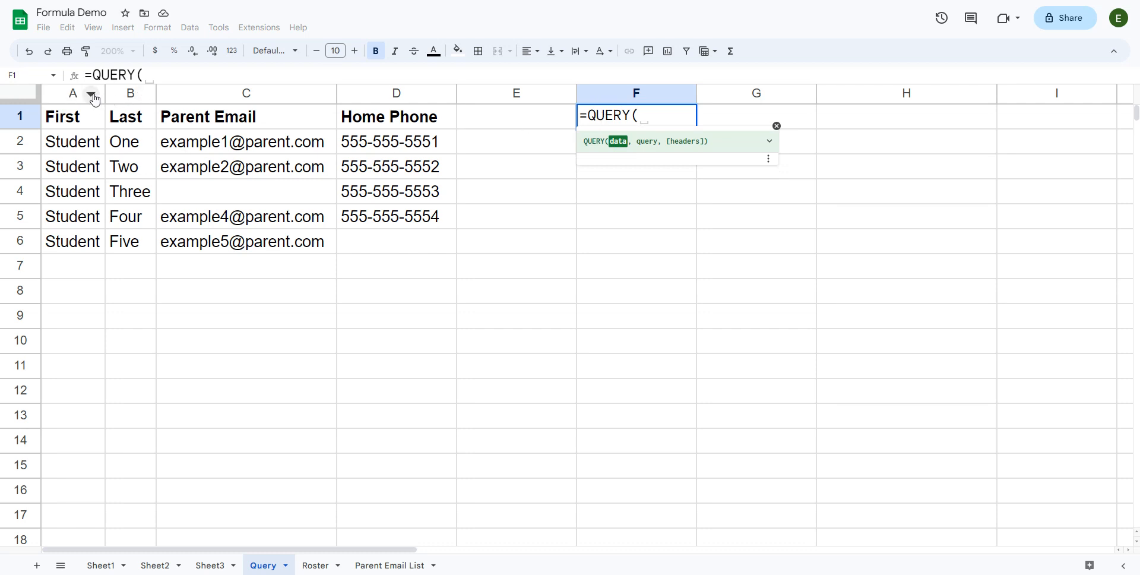
{"action": "left_click_drag", "start_coordinate": [73, 96], "coordinate": [390, 108]}
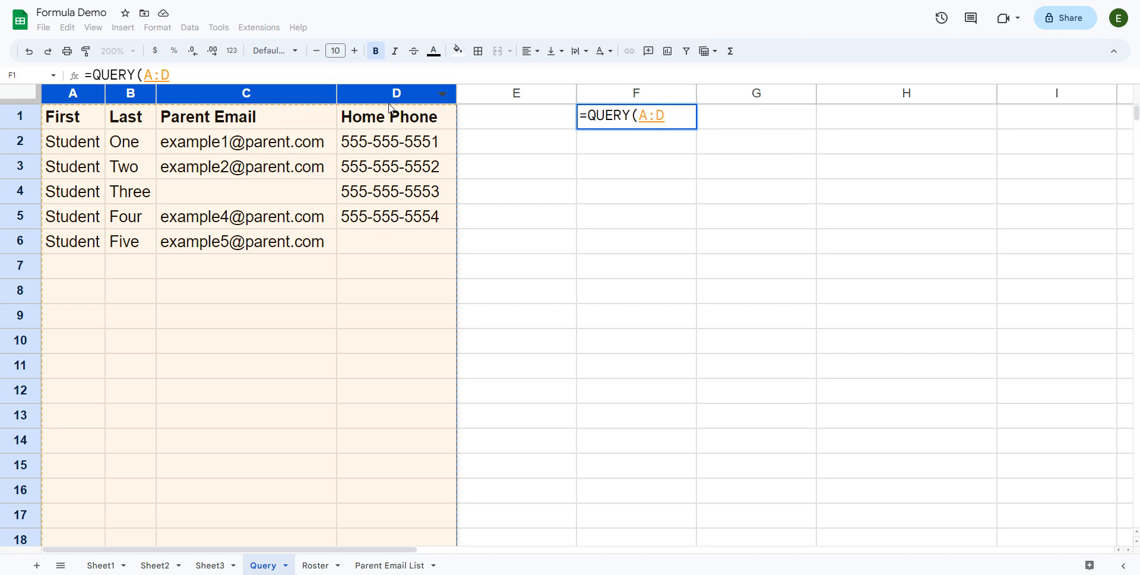
{"action": "type", "text": ","}
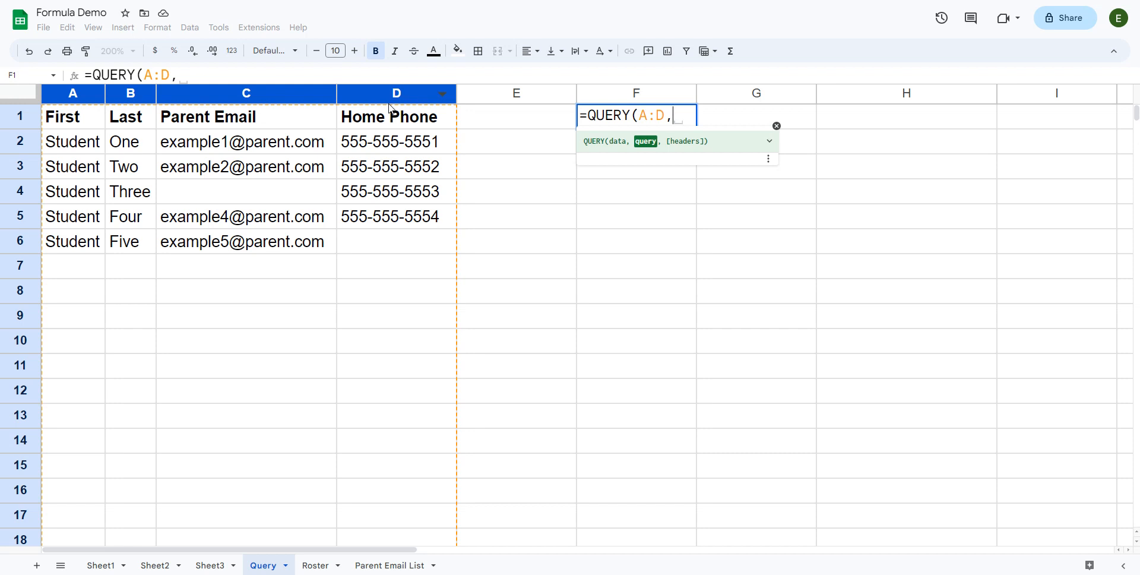
{"action": "type", "text": "\""}
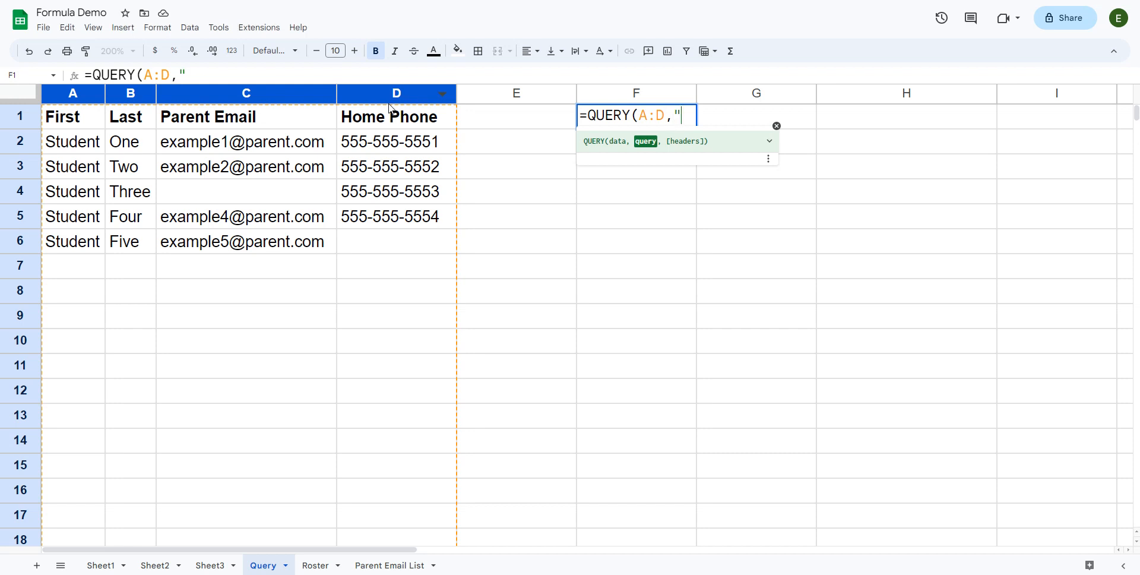
{"action": "type", "text": "select"}
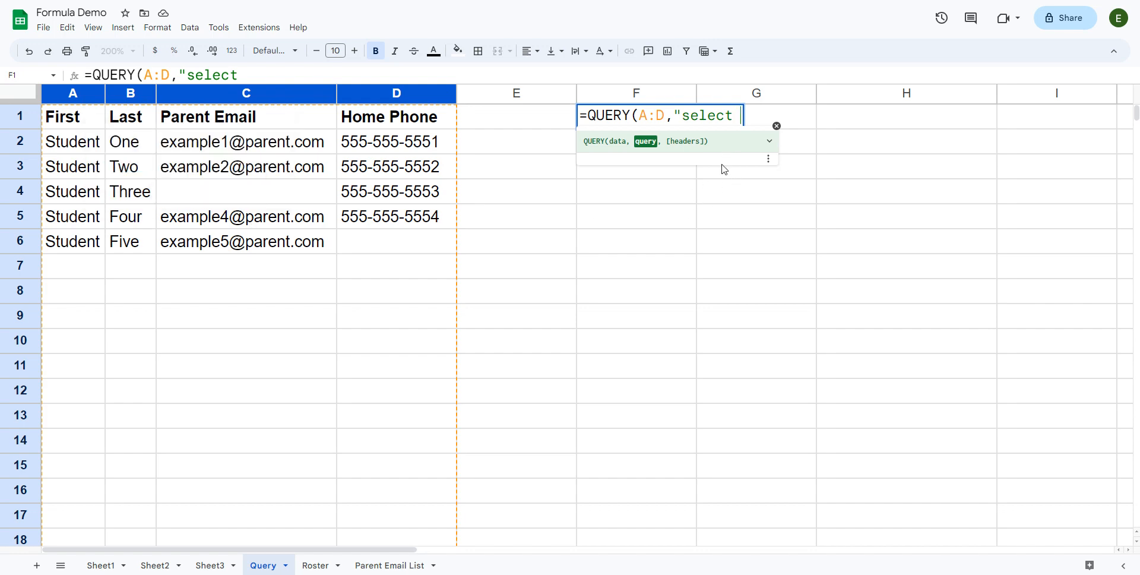
{"action": "type", "text": "C where"}
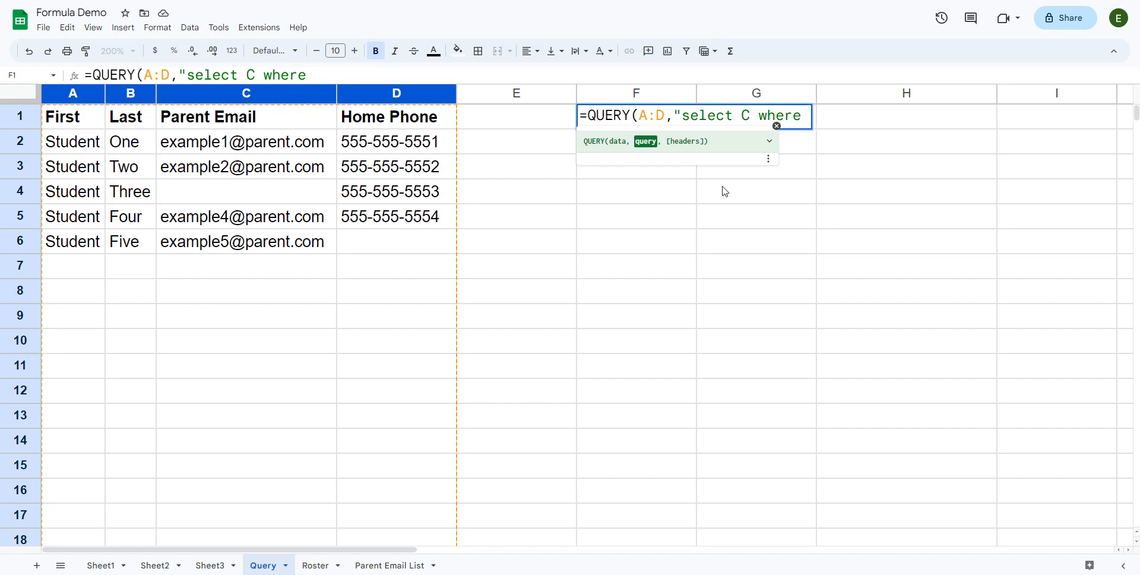
{"action": "type", "text": " C is not null"}
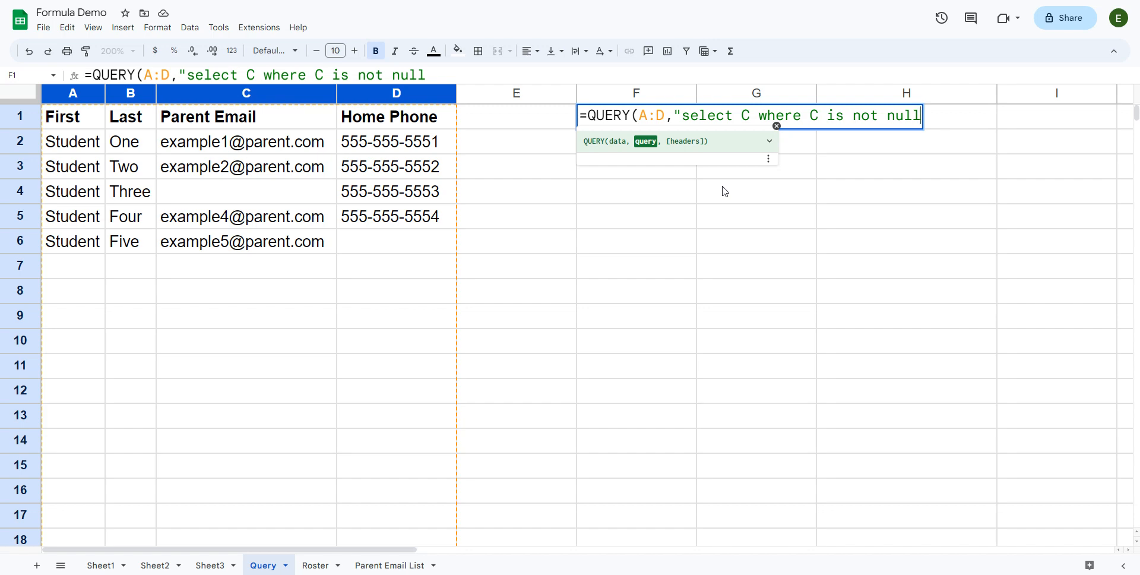
{"action": "type", "text": "\")"}
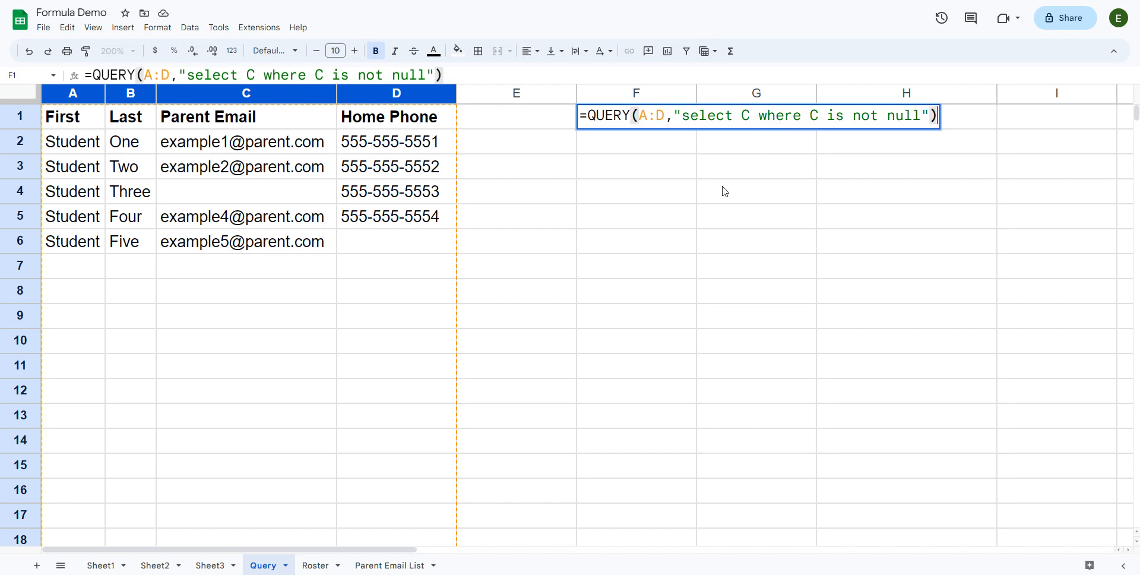
{"action": "key", "text": "Return"}
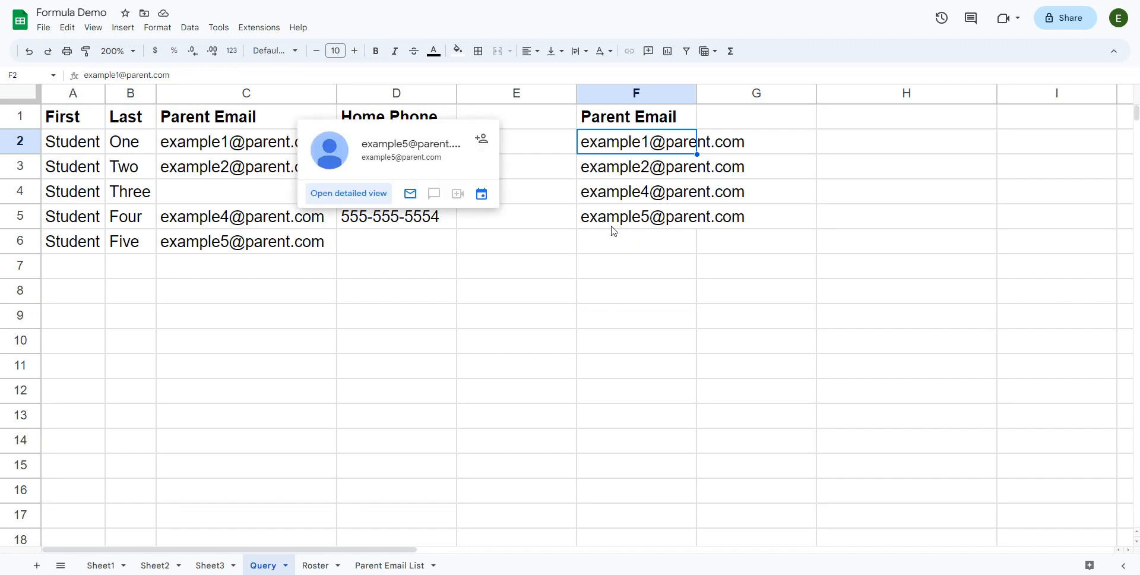
Examine the parent emails returned in F2:F5 by the query in F1
{"action": "mouse_move", "coordinate": [615, 230]}
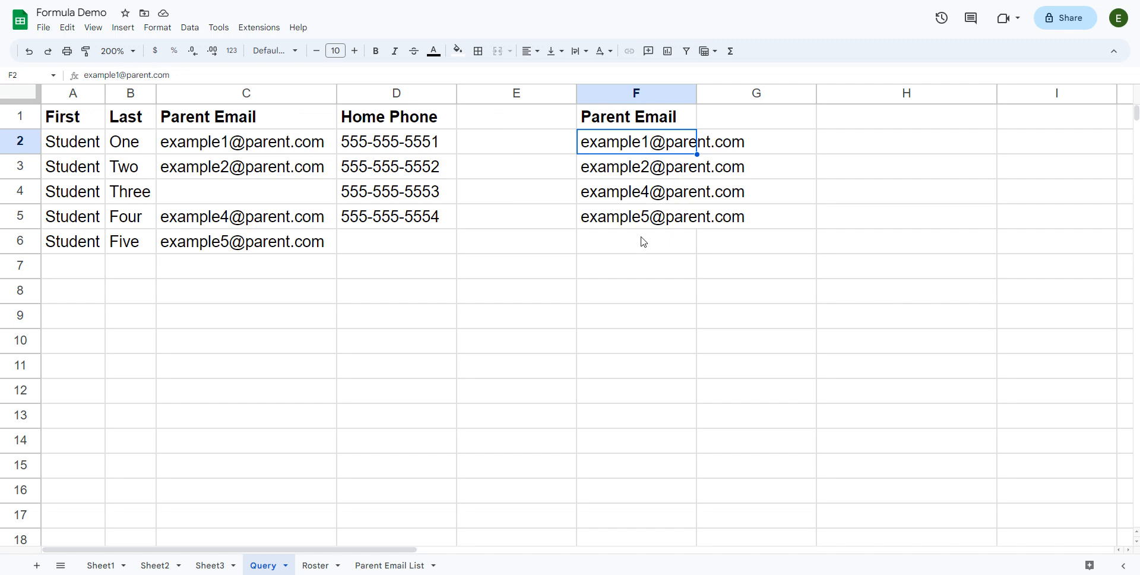
{"action": "left_click_drag", "start_coordinate": [656, 154], "coordinate": [641, 226]}
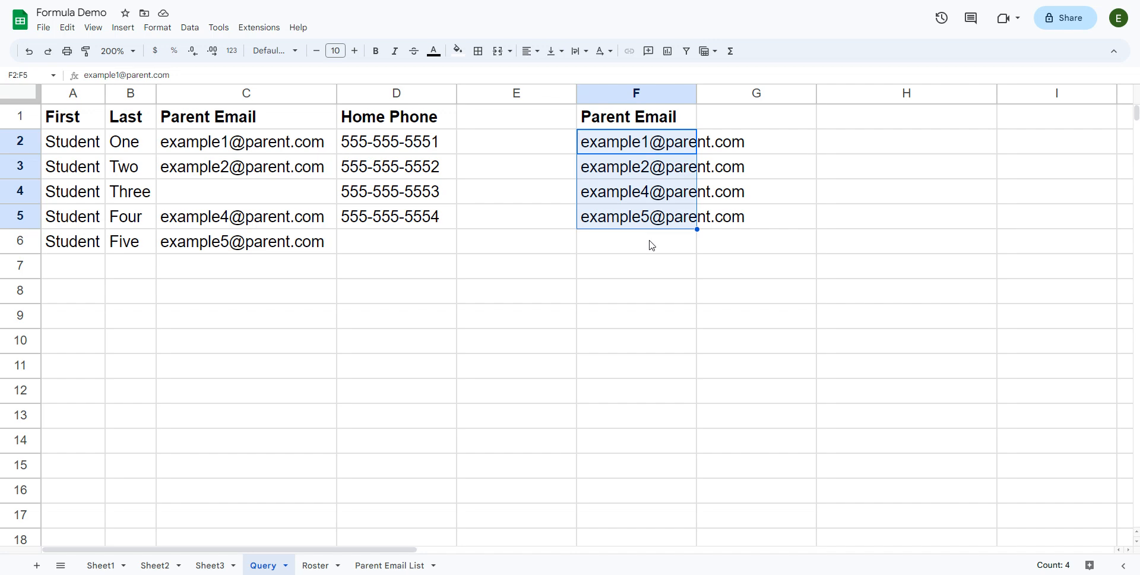
{"action": "left_click", "coordinate": [654, 126]}
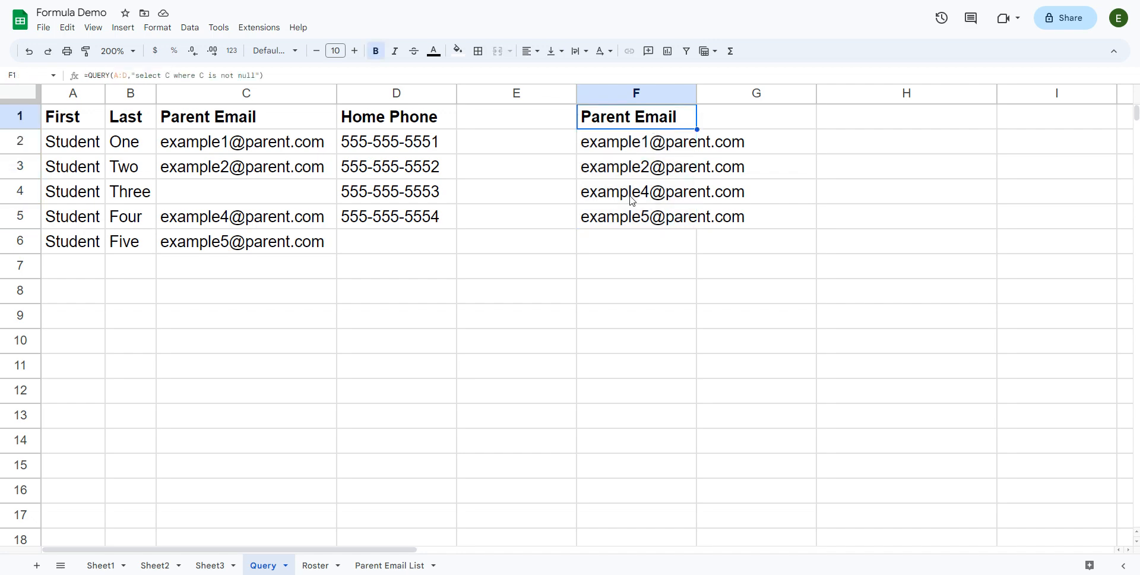
{"action": "mouse_move", "coordinate": [631, 204]}
{"action": "mouse_move", "coordinate": [613, 176]}
{"action": "left_click_drag", "start_coordinate": [655, 148], "coordinate": [631, 224]}
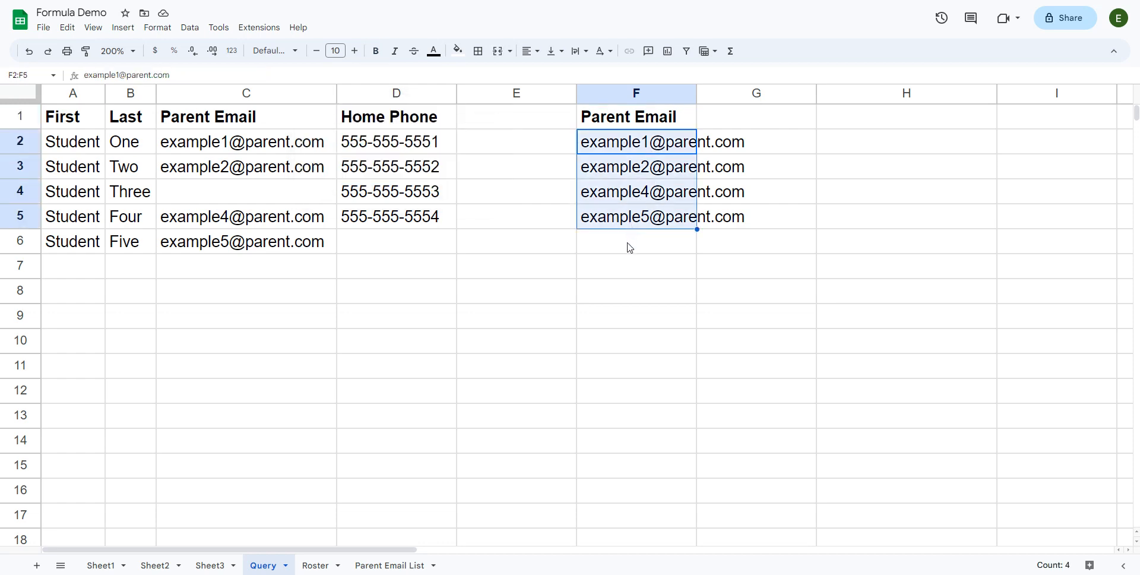
{"action": "left_click", "coordinate": [630, 248]}
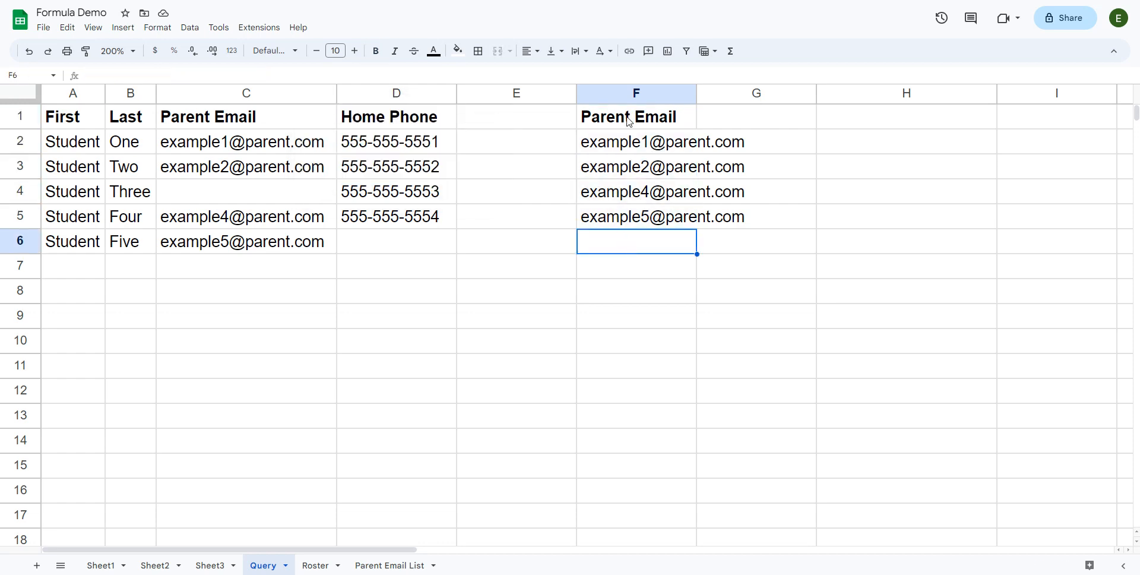
Edit the F1 query to select columns A,B,C instead of only column C
{"action": "left_click", "coordinate": [630, 118]}
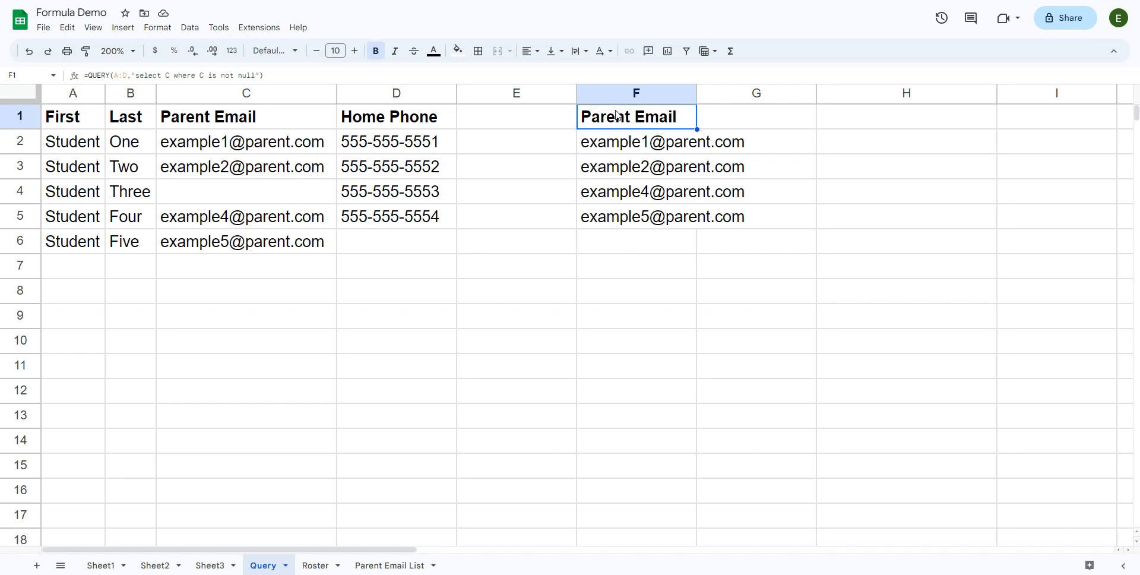
{"action": "double_click", "coordinate": [629, 118]}
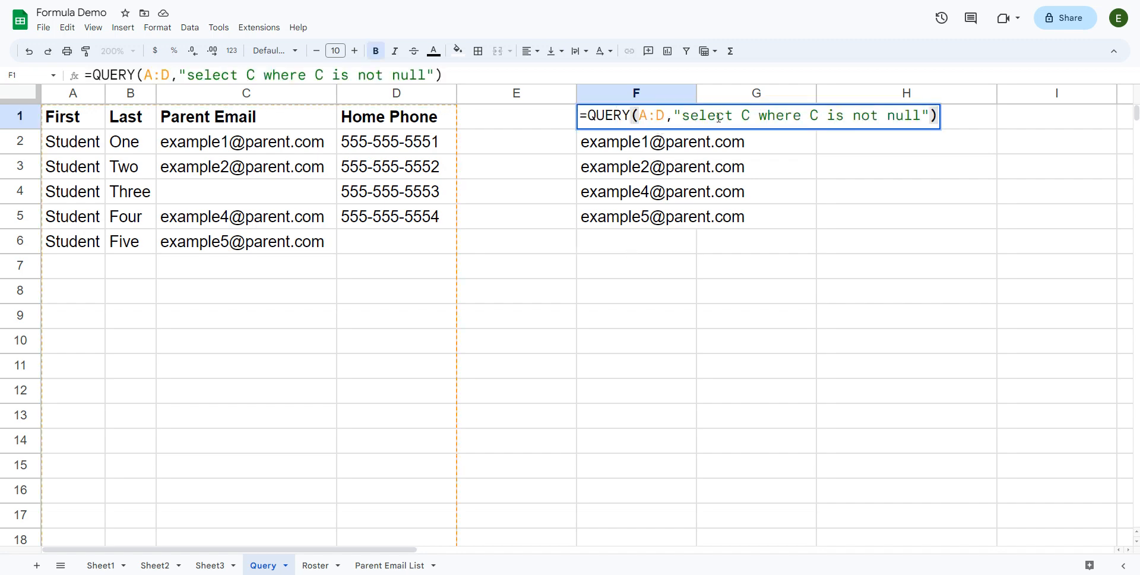
{"action": "left_click", "coordinate": [743, 116]}
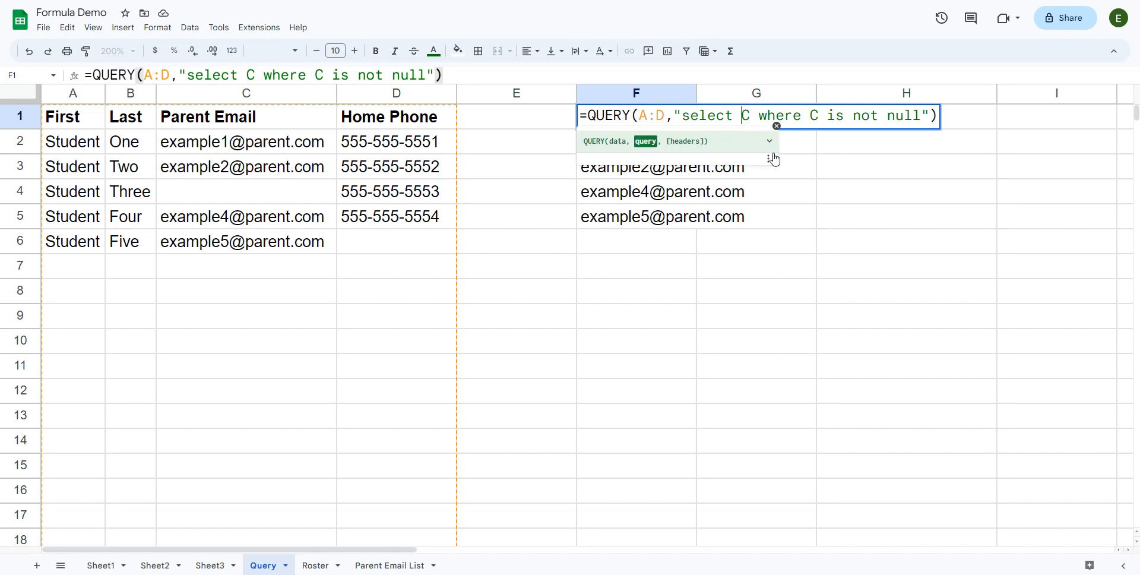
{"action": "type", "text": "A"}
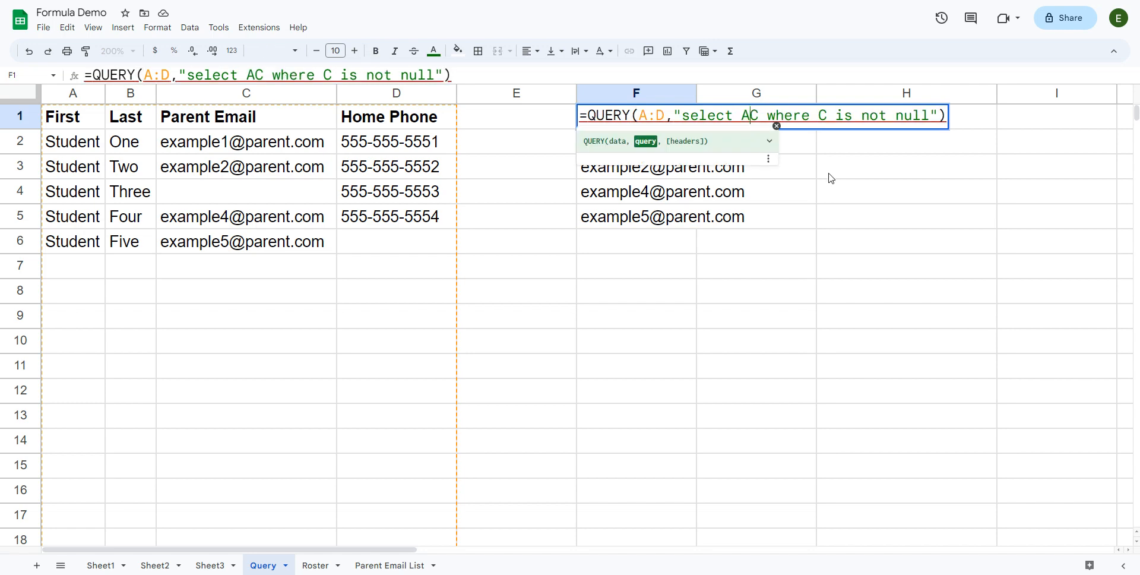
{"action": "type", "text": ","}
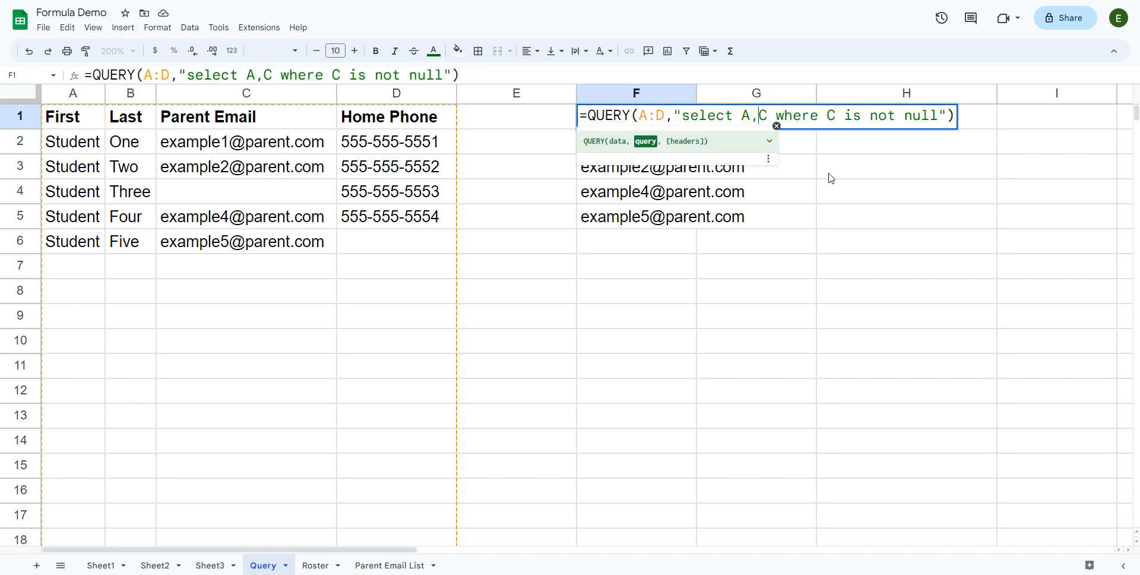
{"action": "type", "text": "B"}
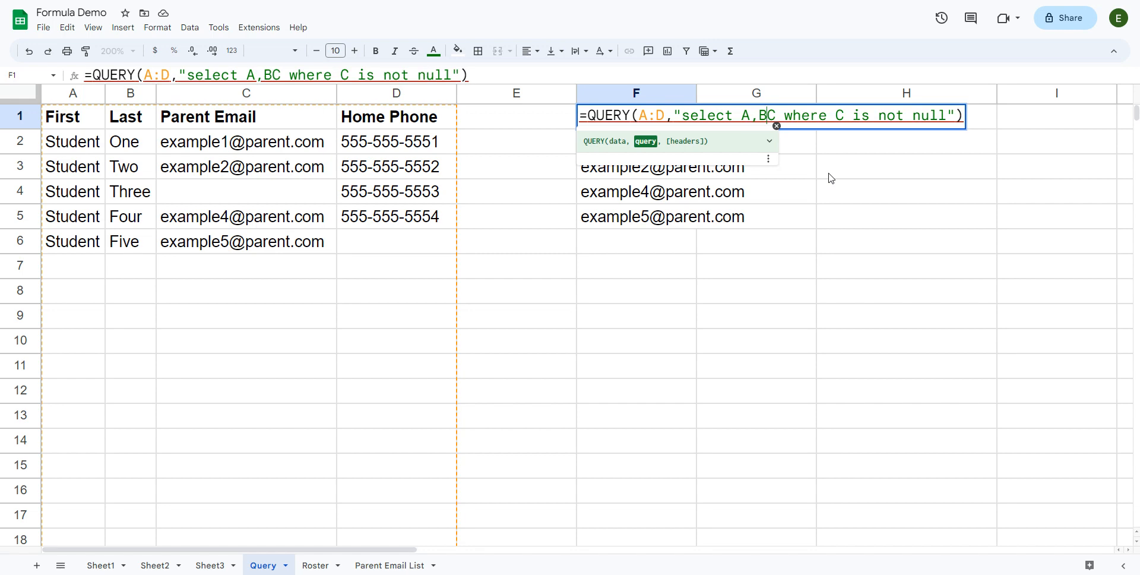
{"action": "type", "text": ","}
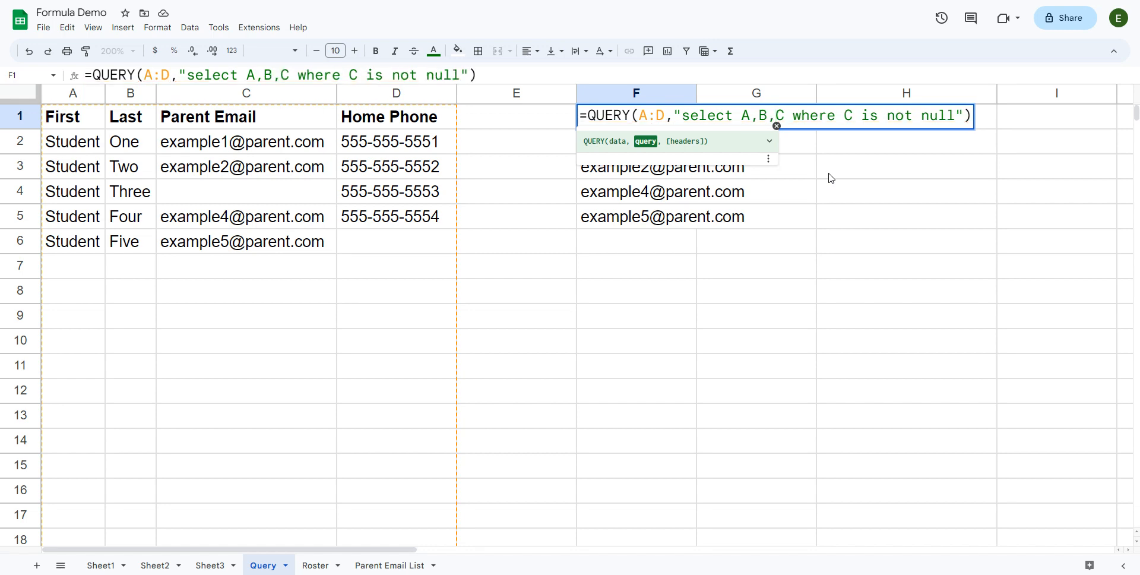
{"action": "key", "text": "Return"}
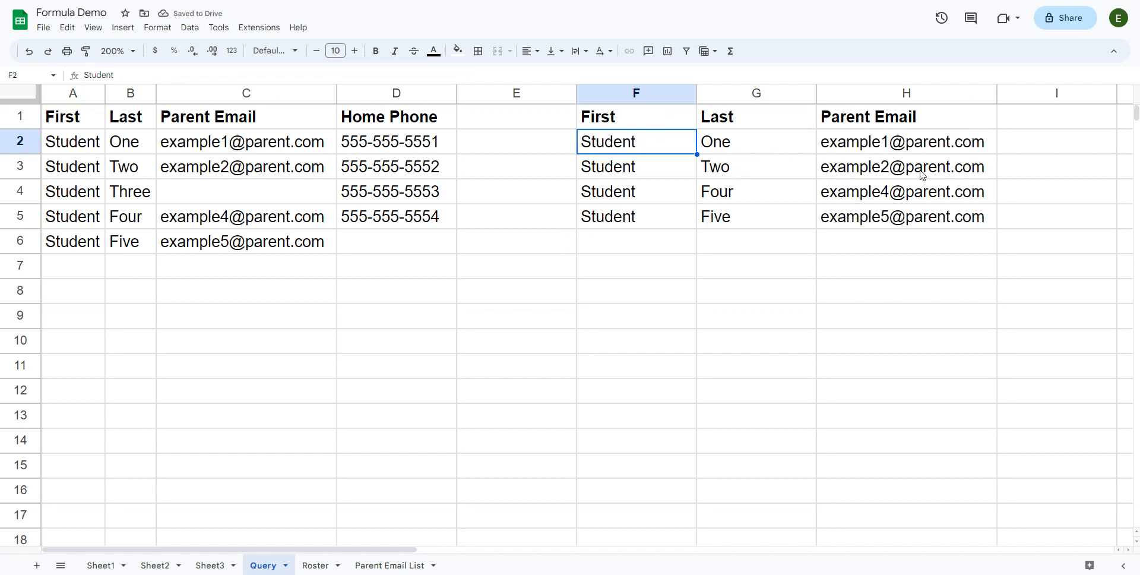
Add "order by B asc" to the F1 query after "where C is not null" to sort by last name
{"action": "mouse_move", "coordinate": [913, 221]}
{"action": "left_click", "coordinate": [655, 125]}
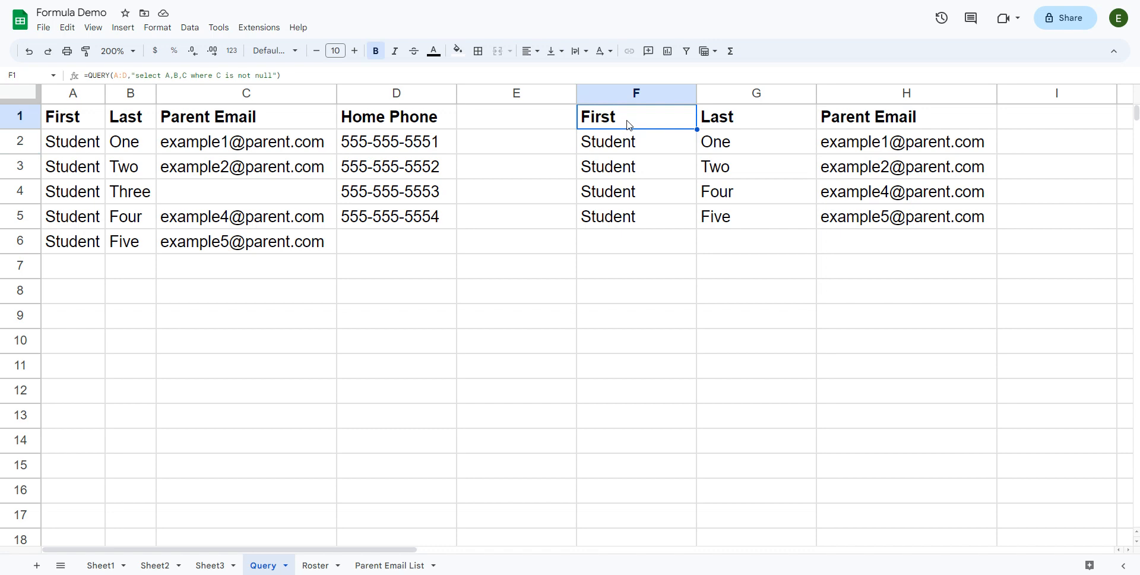
{"action": "double_click", "coordinate": [629, 125]}
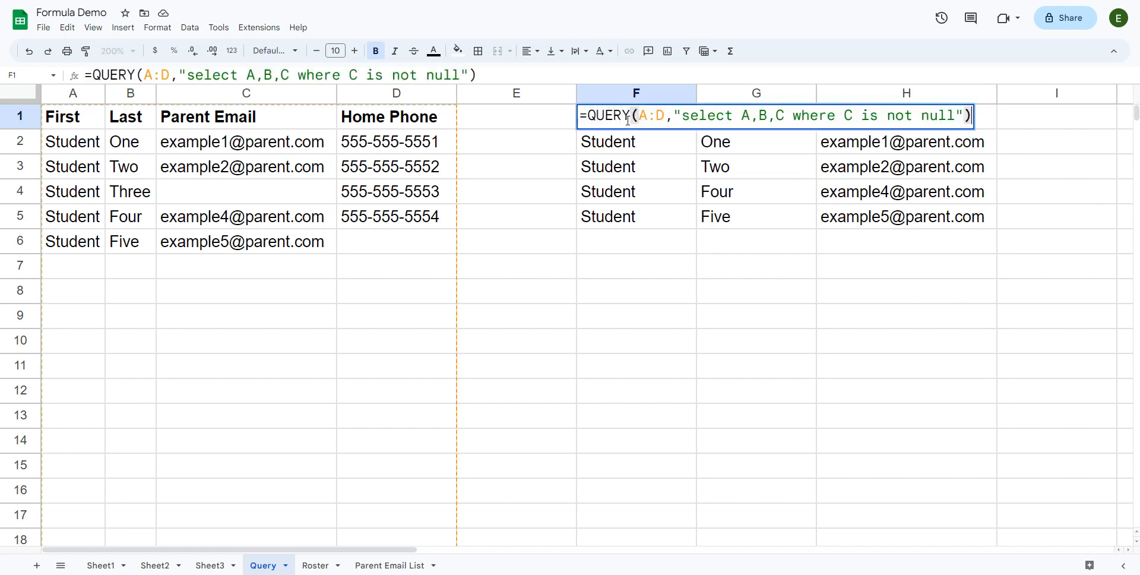
{"action": "left_click", "coordinate": [958, 117]}
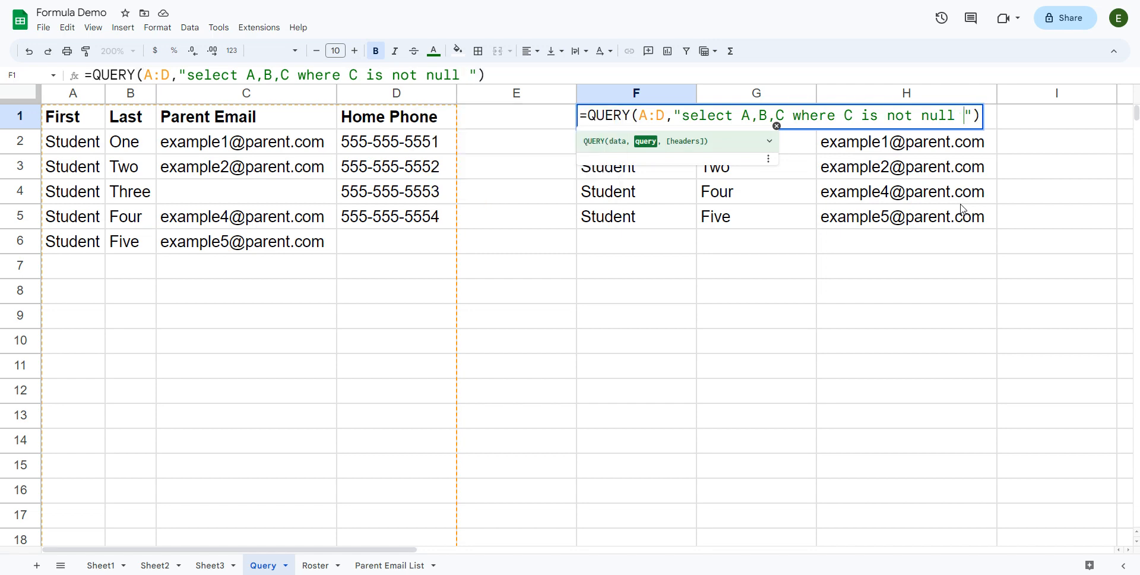
{"action": "type", "text": "order by"}
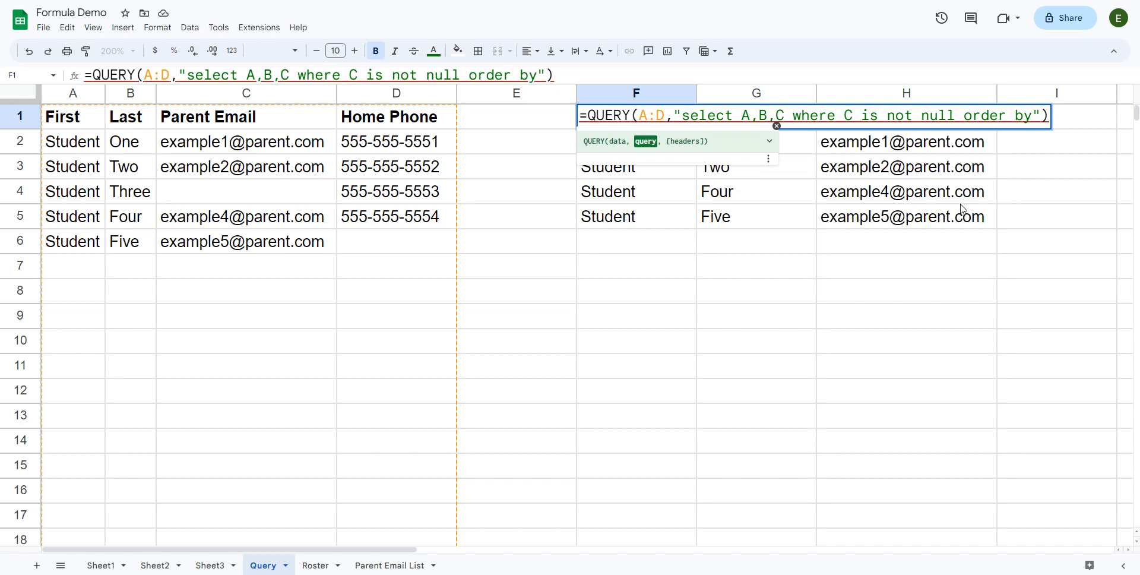
{"action": "type", "text": " B"}
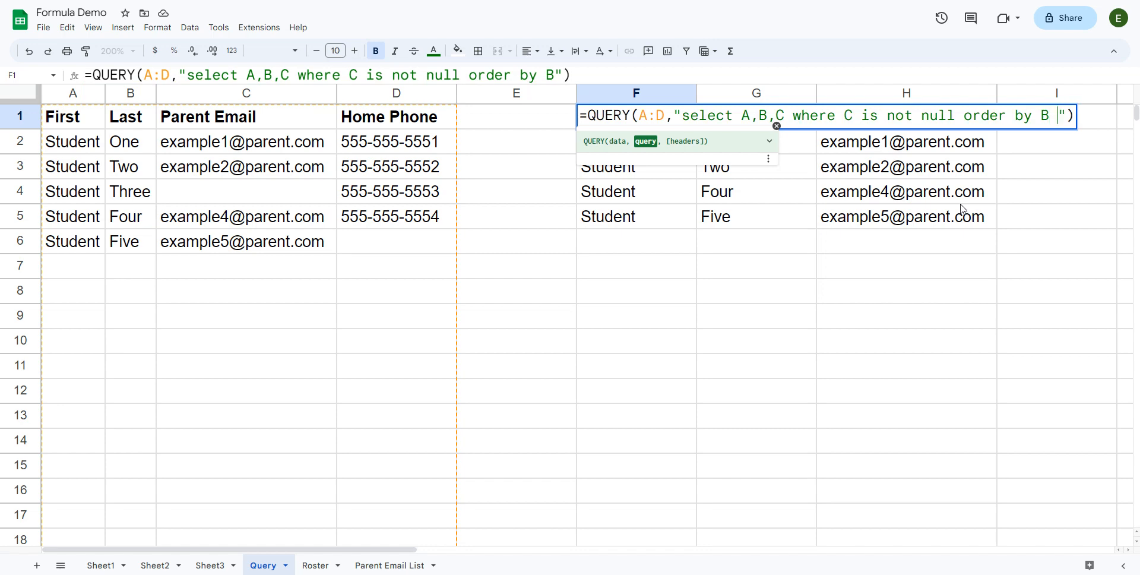
{"action": "type", "text": " asc"}
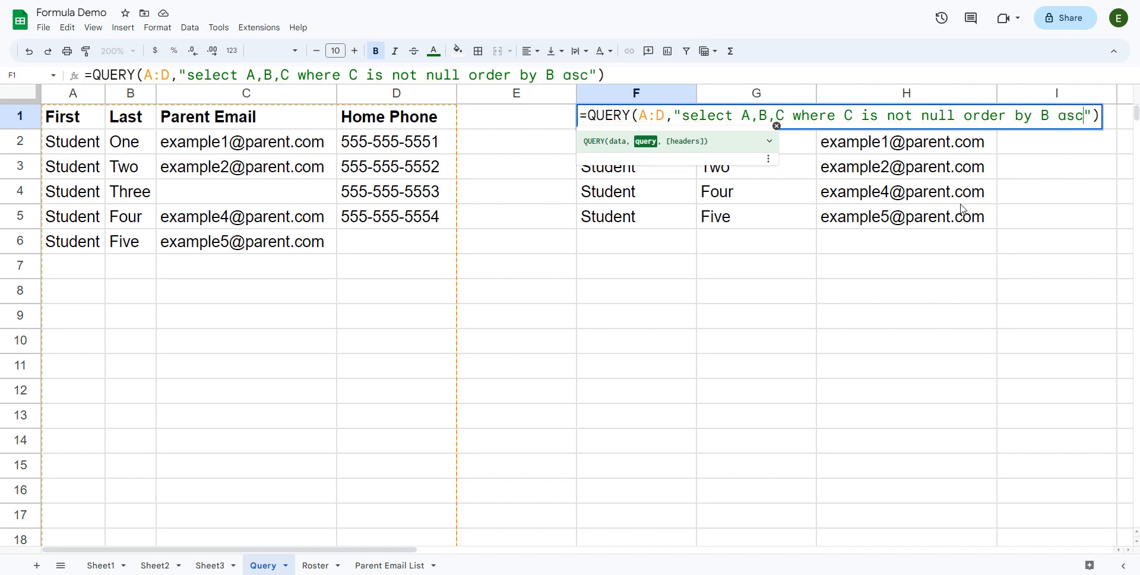
{"action": "key", "text": "Return"}
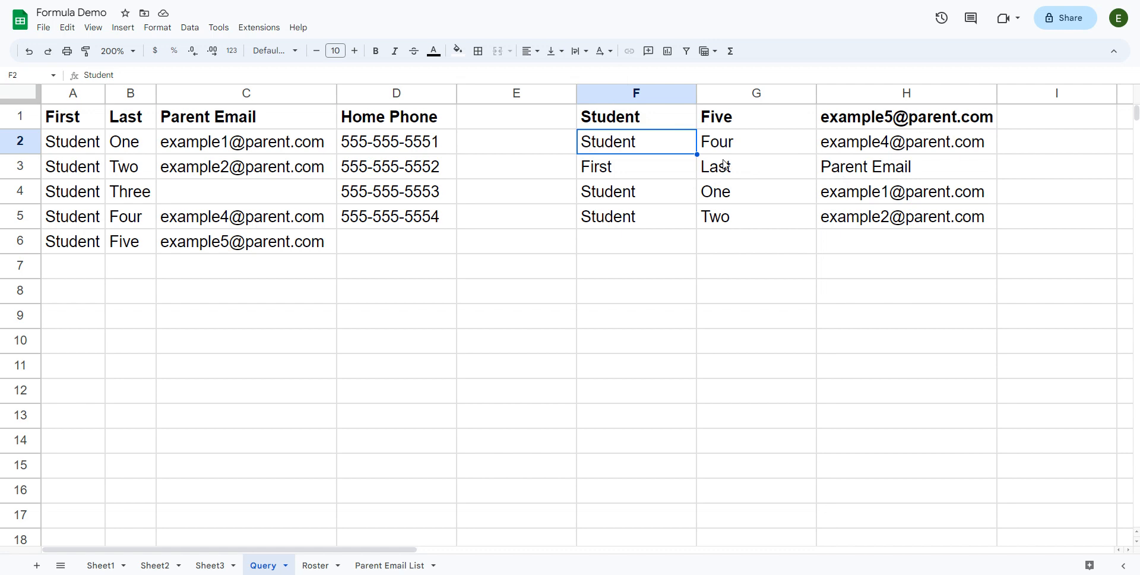
Add the headers argument 1 to the end of the QUERY formula in F1 so the first row is treated as a header
{"action": "left_click", "coordinate": [614, 122]}
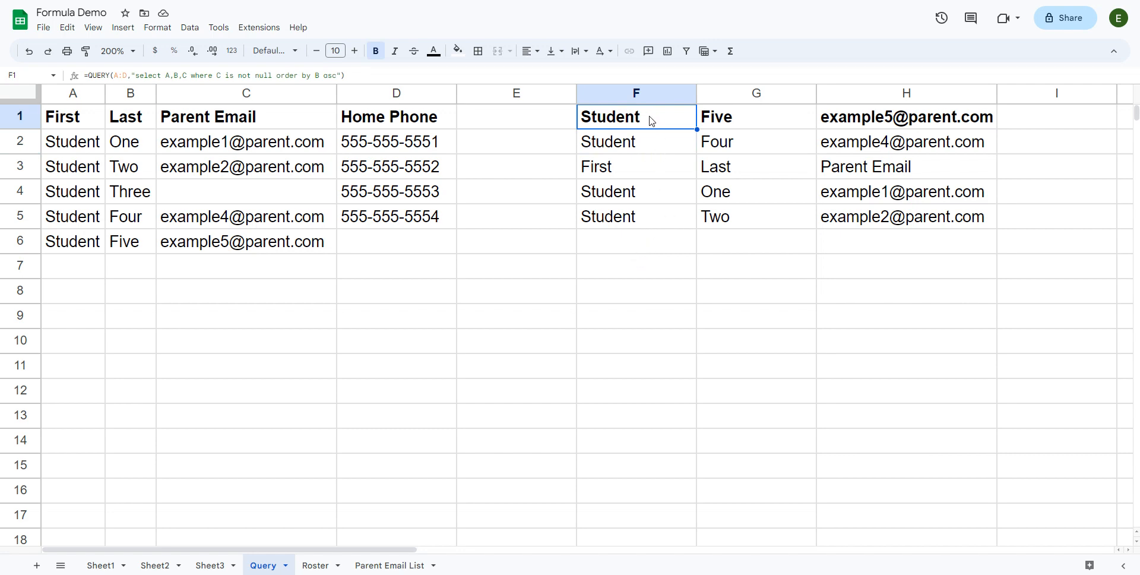
{"action": "double_click", "coordinate": [627, 123]}
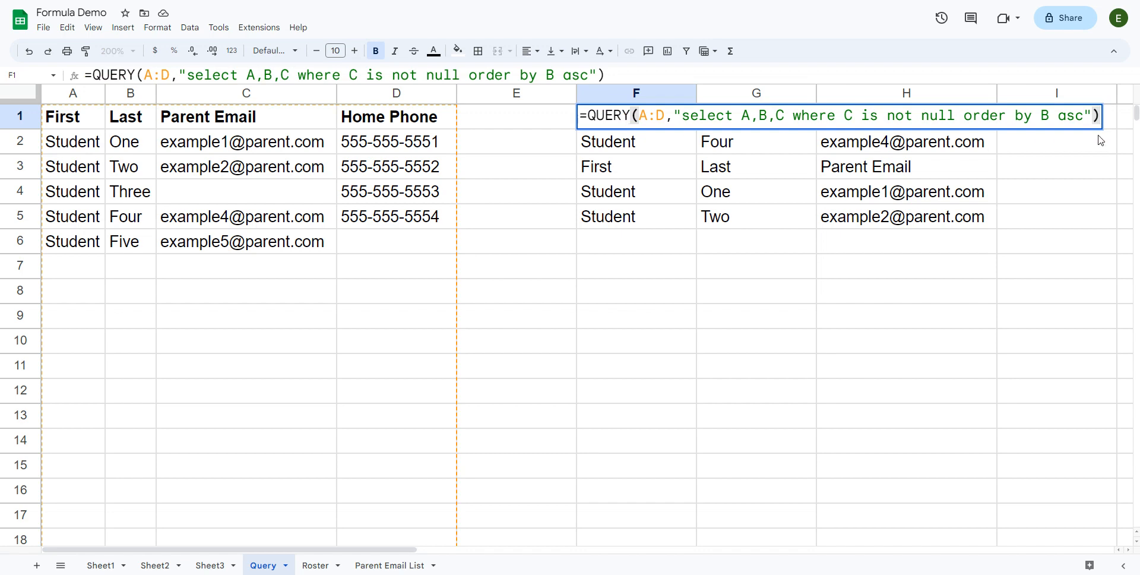
{"action": "left_click", "coordinate": [1094, 115]}
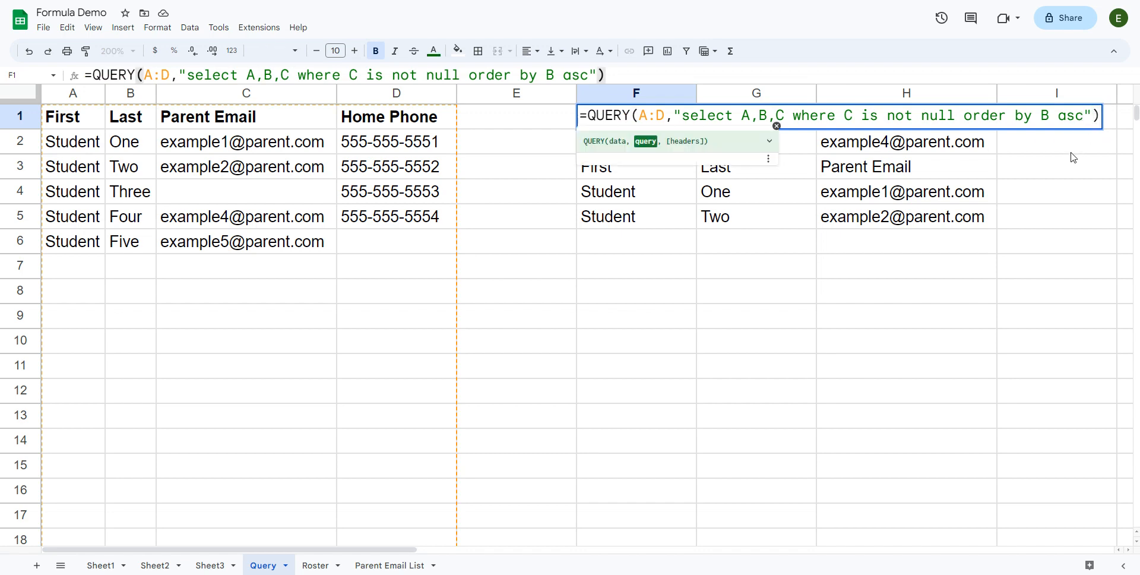
{"action": "type", "text": ","}
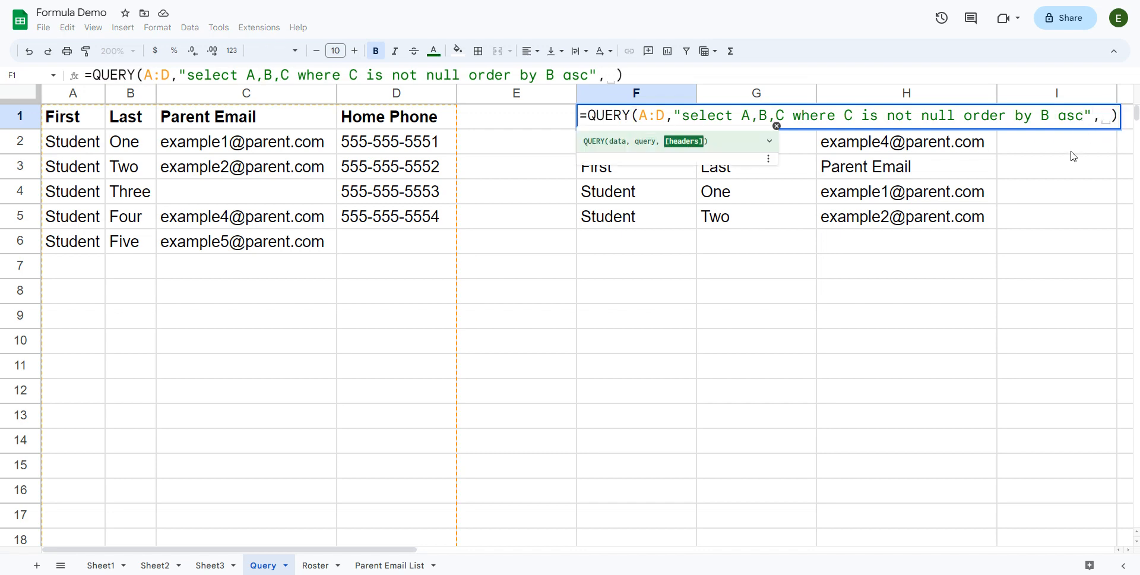
{"action": "key", "text": "BackSpace"}
{"action": "type", "text": "1"}
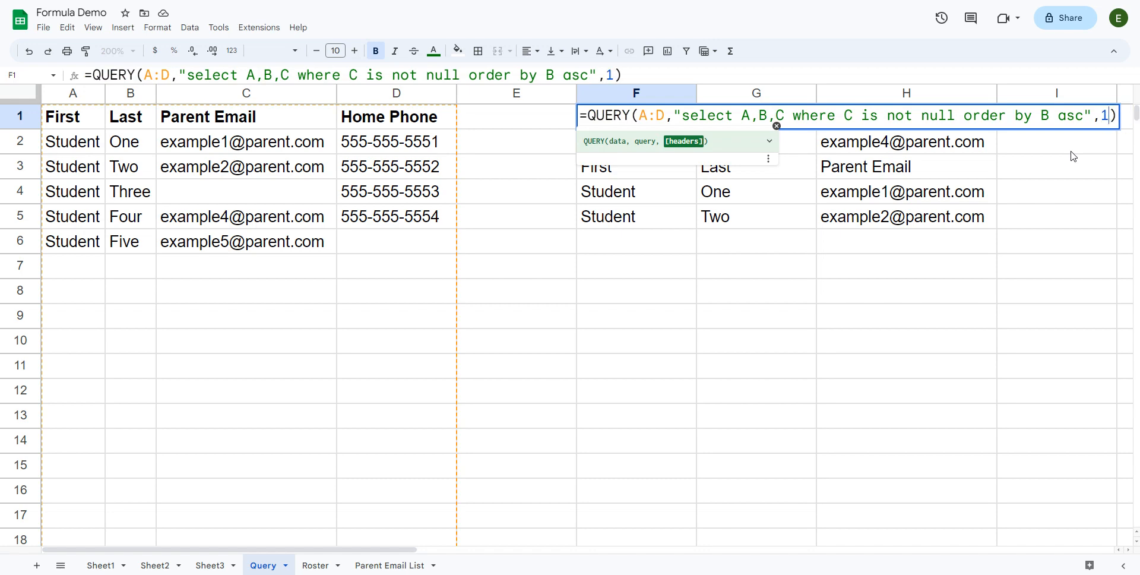
{"action": "key", "text": "Return"}
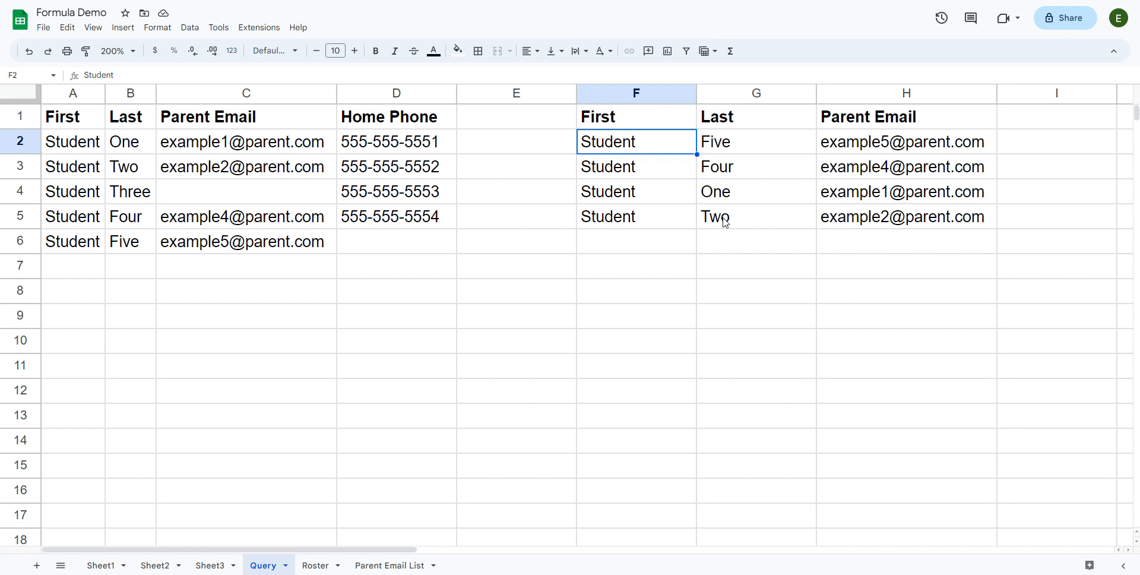
Change the sort order in the F1 query from asc to desc so last names in column B sort descending
{"action": "left_click", "coordinate": [664, 126]}
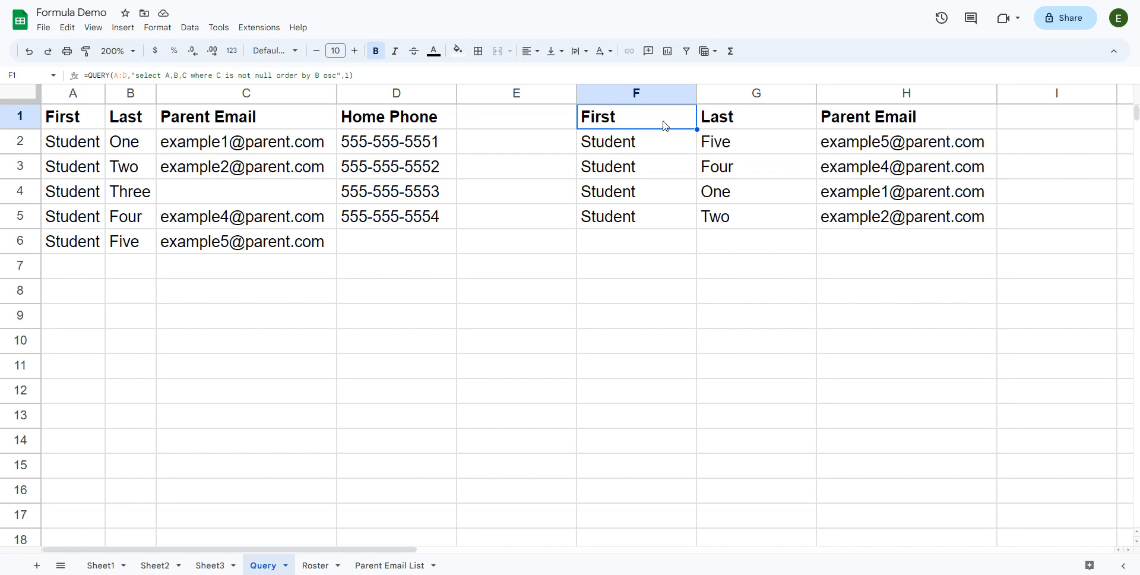
{"action": "double_click", "coordinate": [664, 124]}
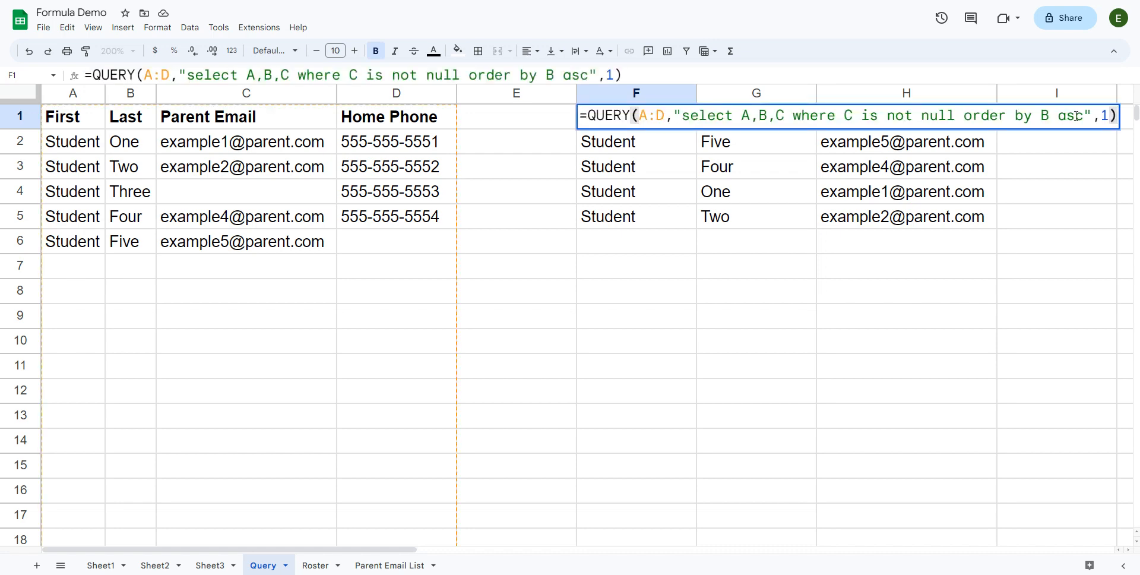
{"action": "left_click", "coordinate": [1083, 117]}
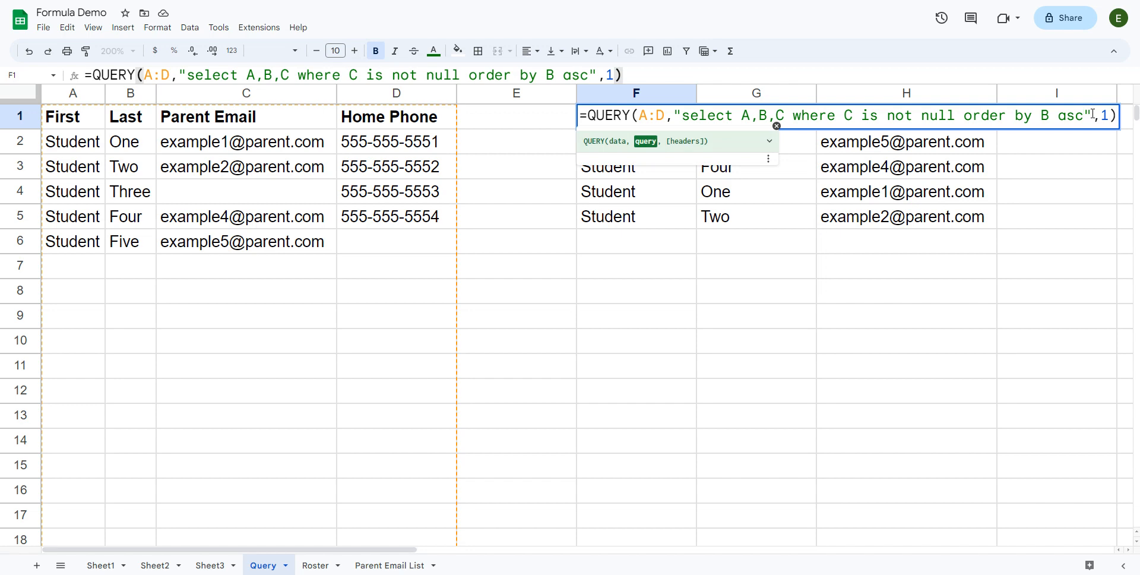
{"action": "key", "text": "BackSpace"}
{"action": "key", "text": "BackSpace"}
{"action": "key", "text": "BackSpace"}
{"action": "type", "text": "desc"}
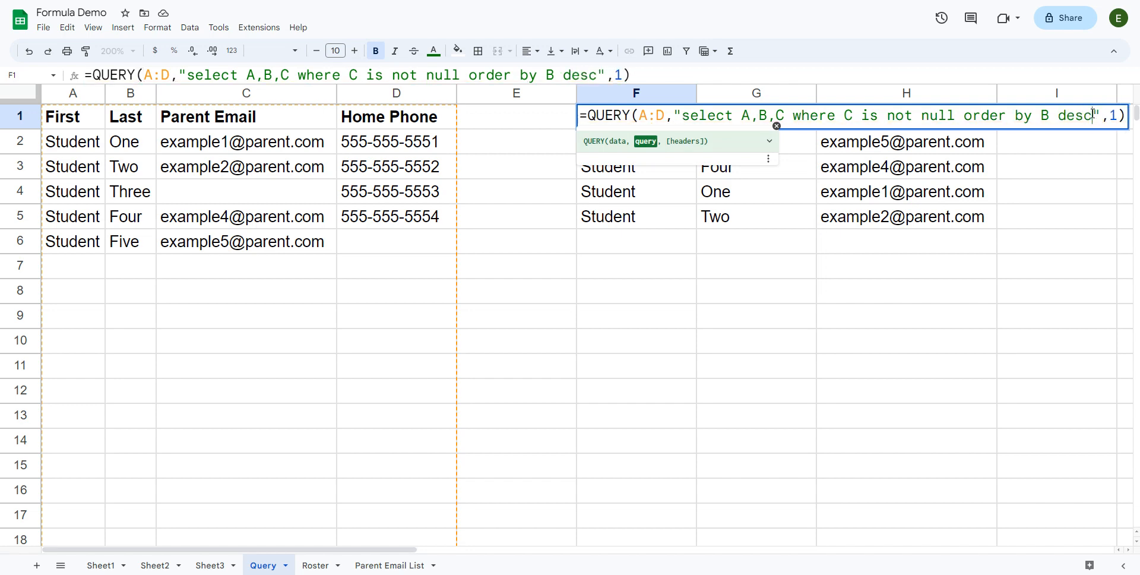
{"action": "key", "text": "Return"}
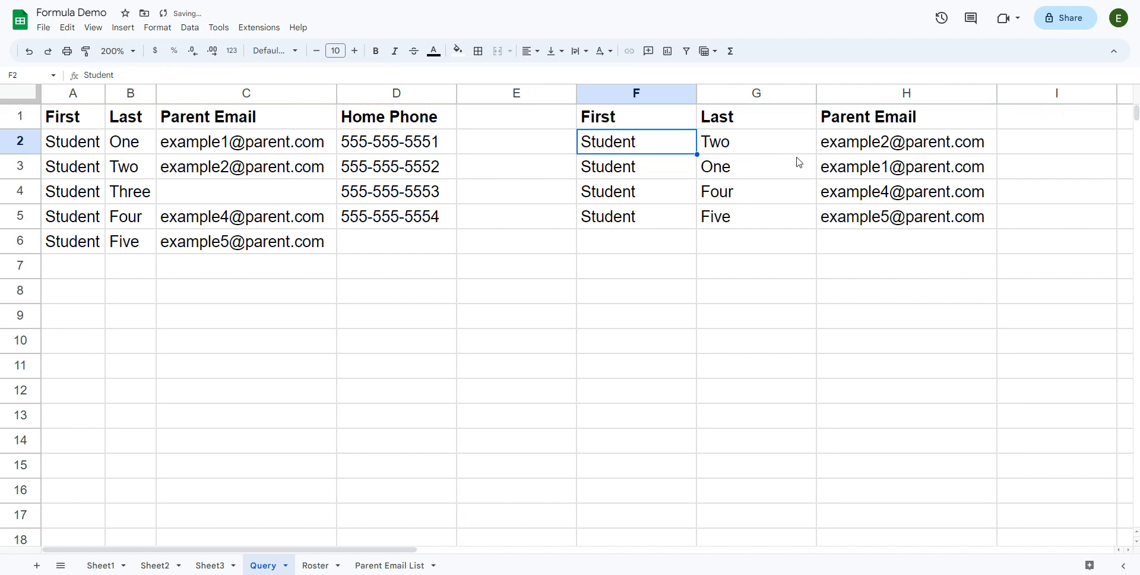